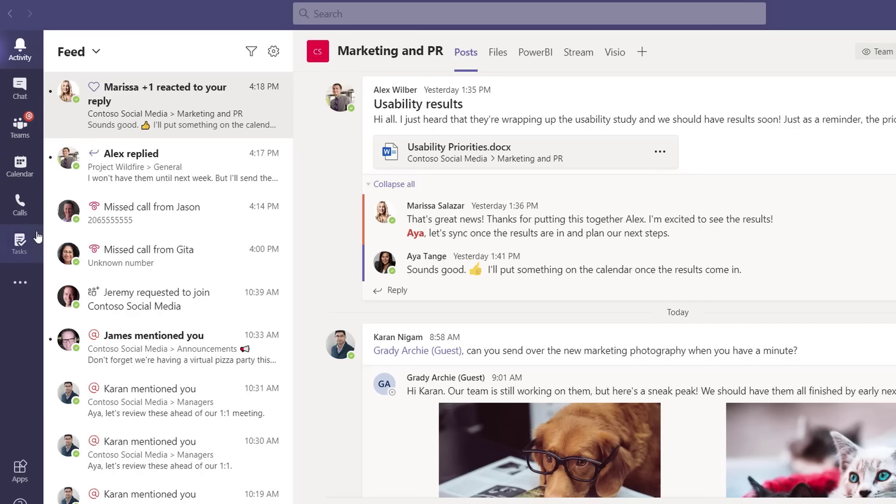
Browse the extra apps list and Power Apps options, then open the activity Feed filter
click(28, 287)
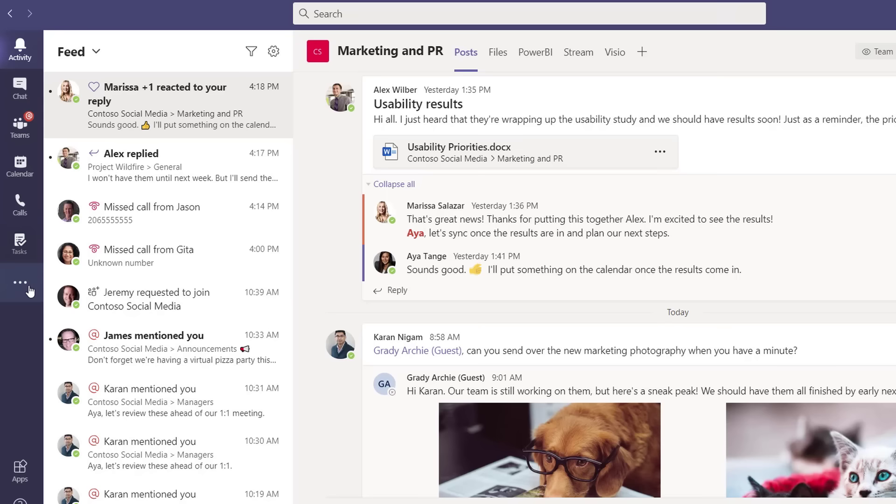
right_click(78, 239)
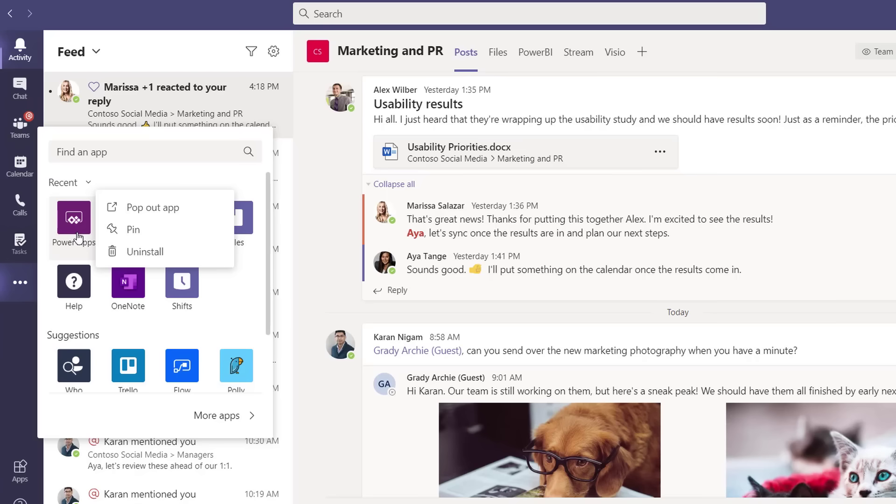
click(36, 57)
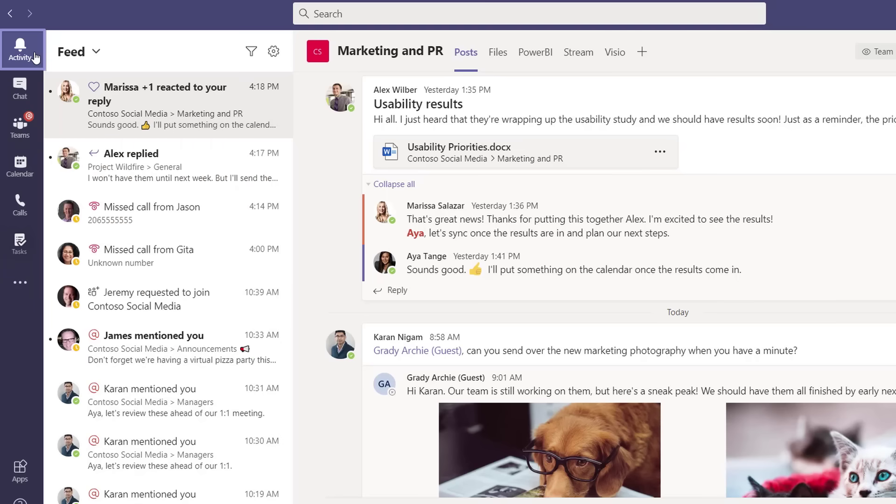
click(251, 51)
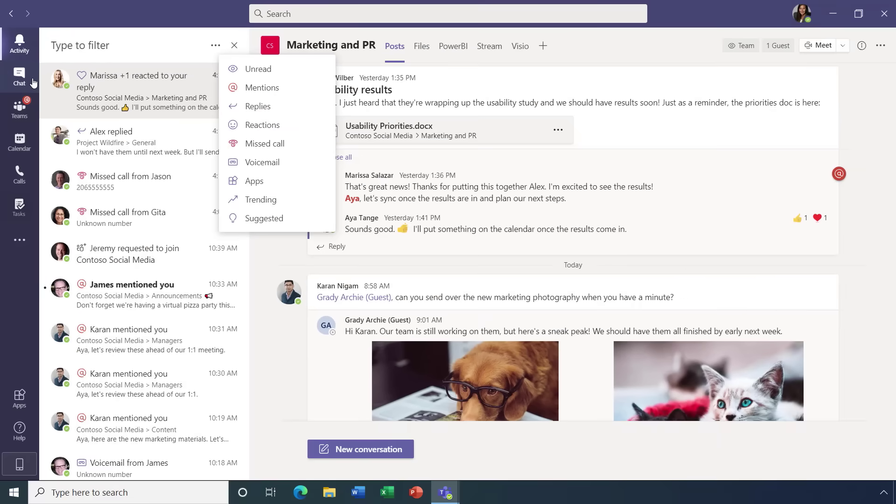
Open the one-on-one budget meeting chat from Chat
click(33, 83)
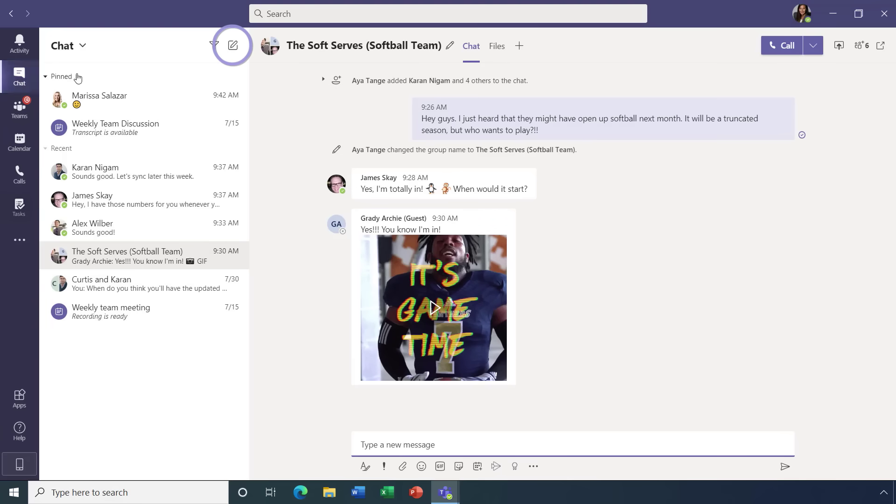
click(235, 47)
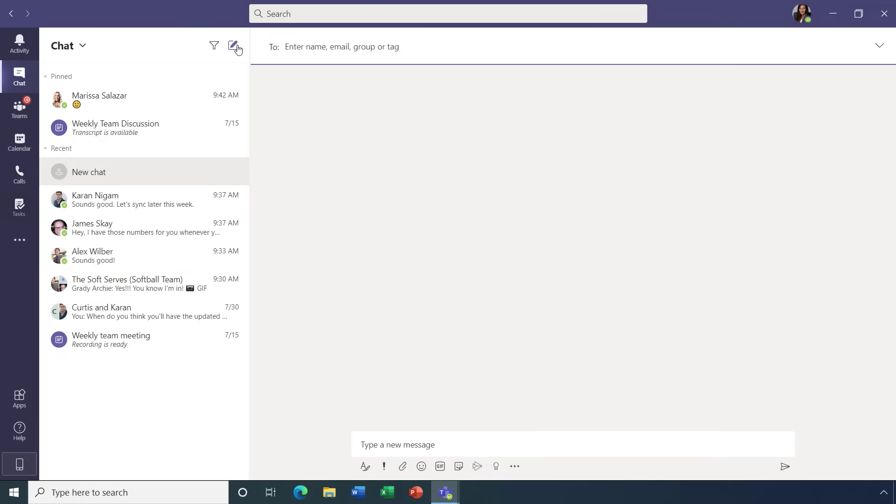
click(182, 254)
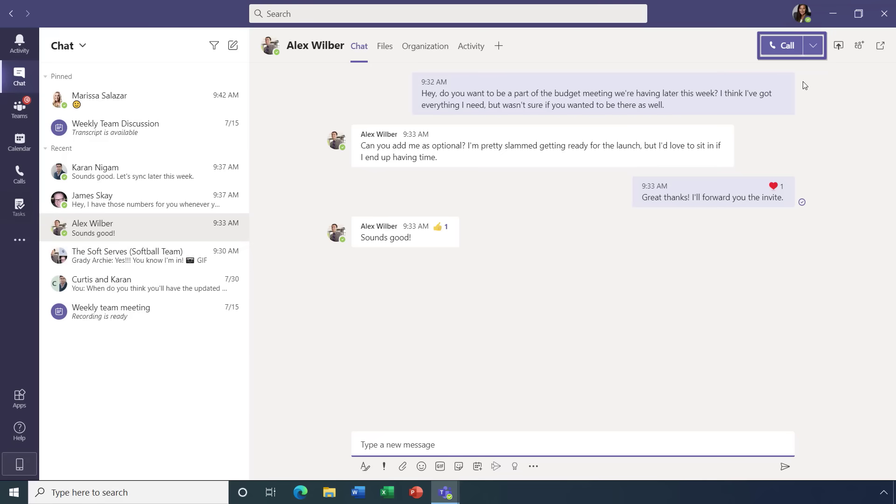
Check the chat's call, share and add-people options, then pop the chat out
click(814, 46)
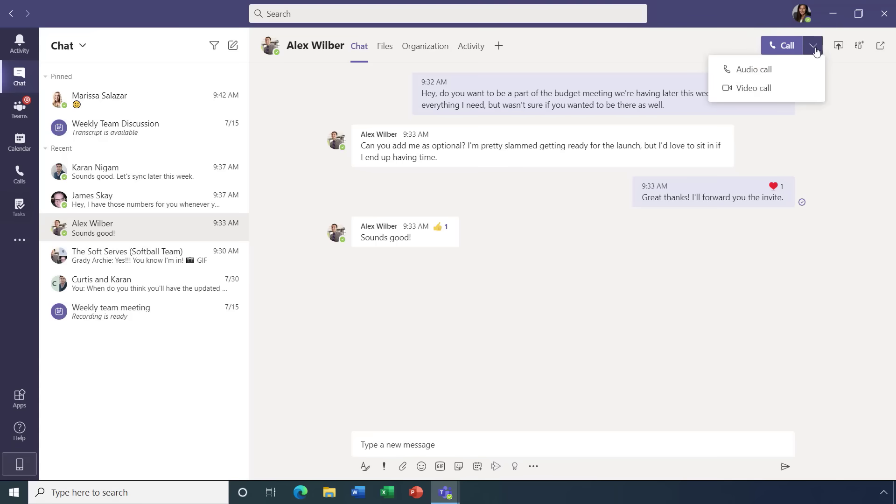
click(838, 47)
click(853, 71)
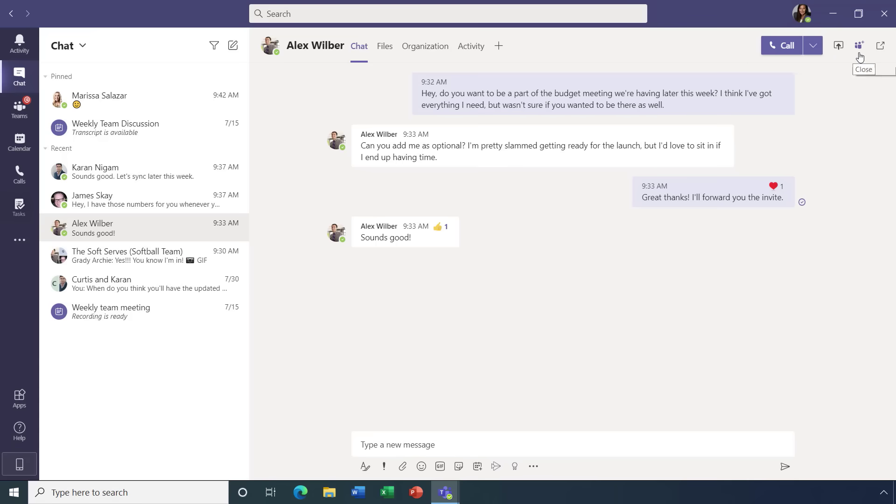
click(859, 46)
click(802, 119)
click(881, 46)
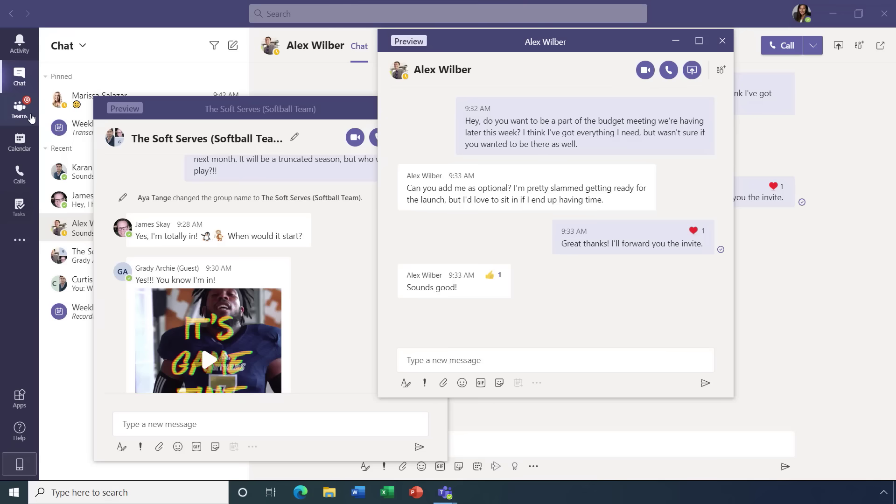
click(19, 109)
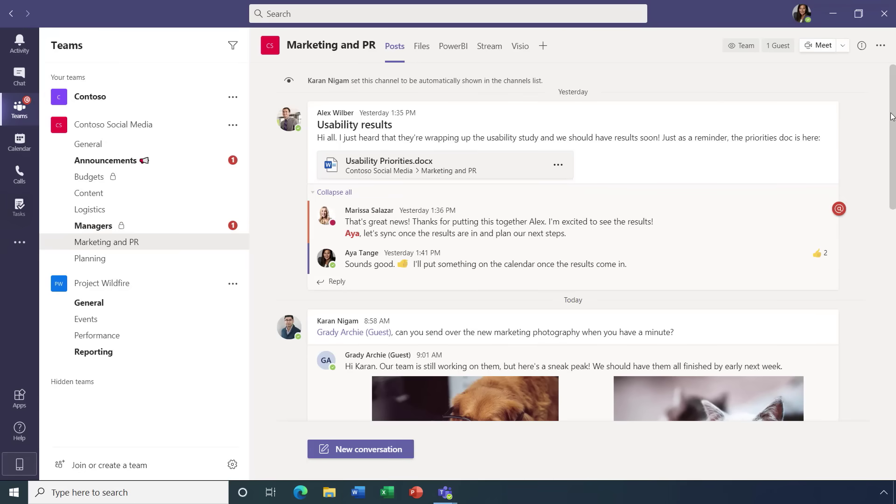
drag(892, 117, 875, 330)
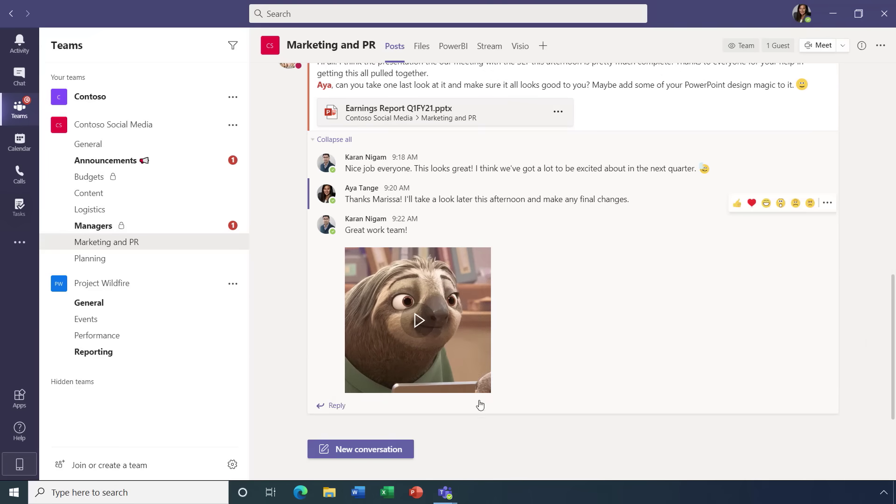
mouse_move(491, 199)
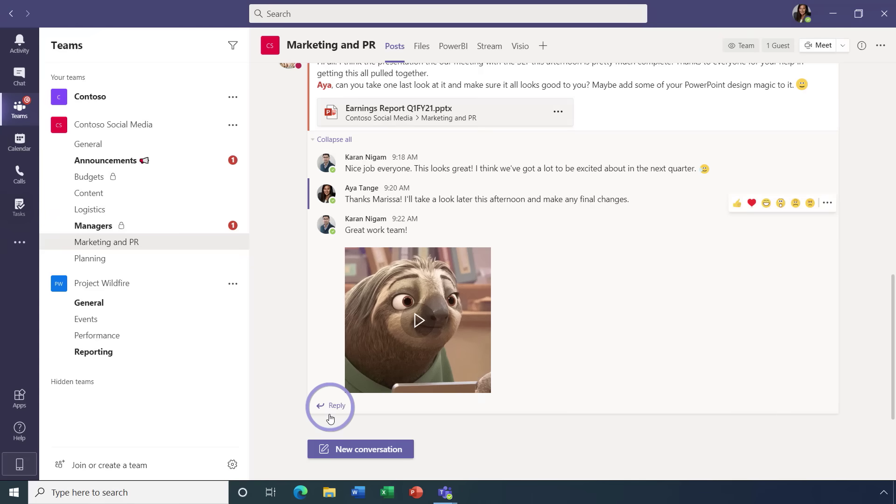
Start a reply in the Earnings Report thread, heart-react to Marissa's post, and save it
click(336, 407)
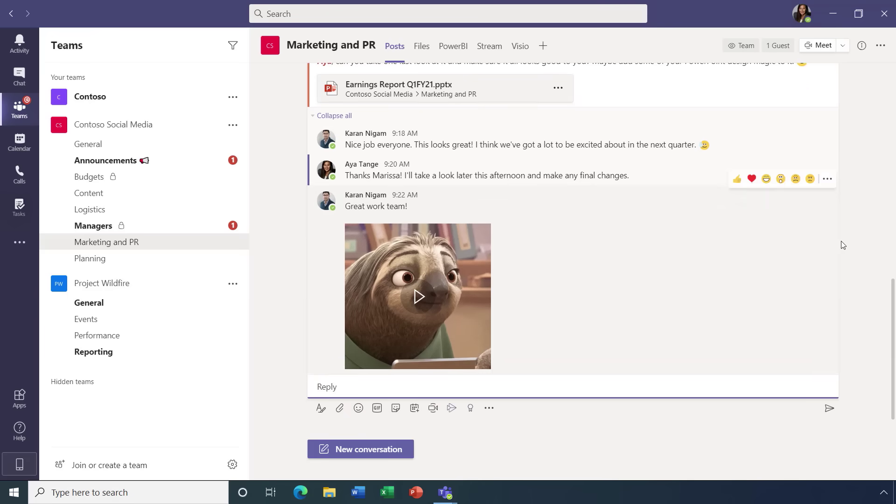
scroll(841, 241, up, 3)
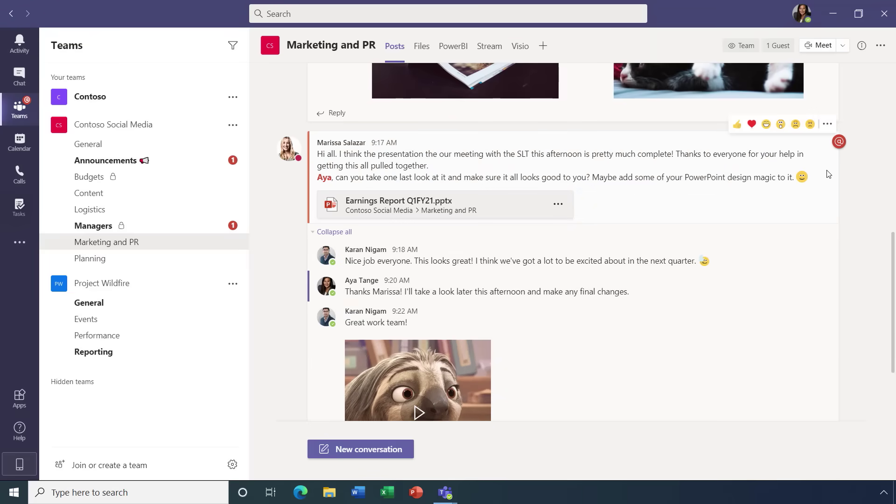
click(752, 125)
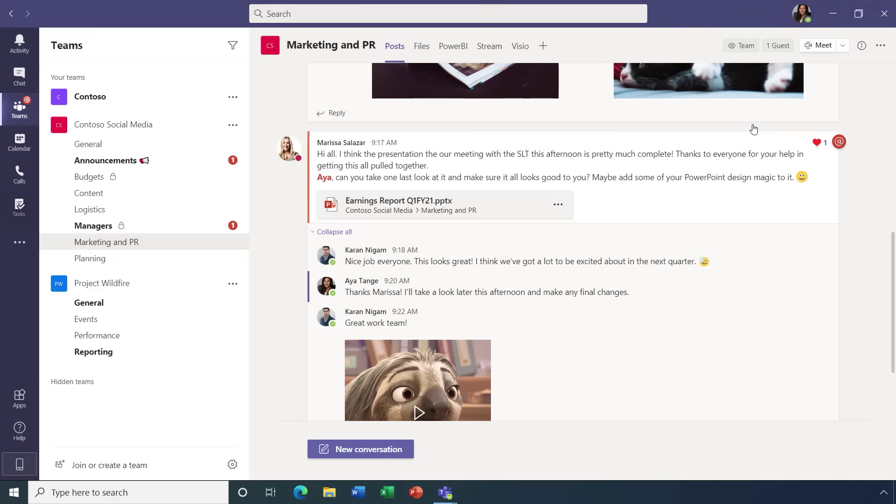
click(826, 125)
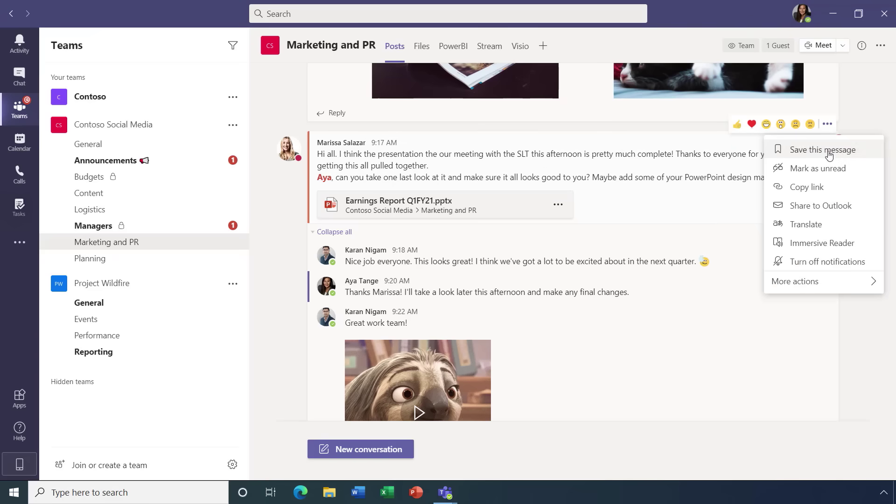
click(826, 149)
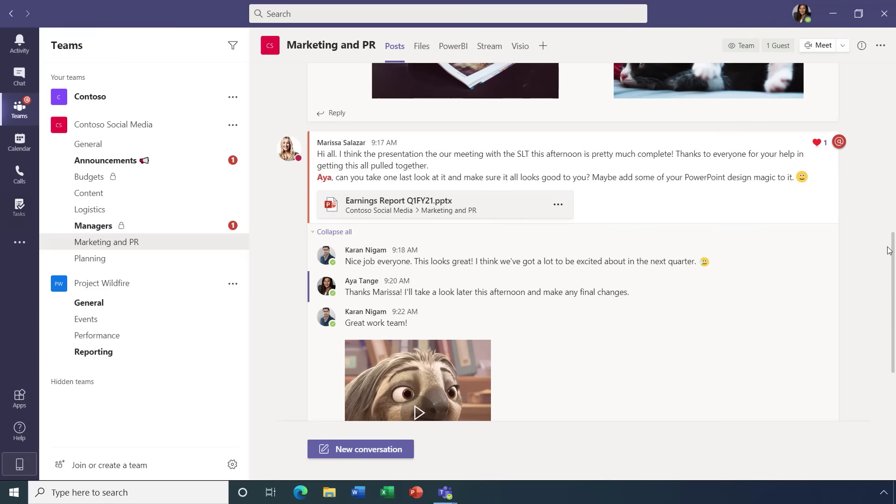
scroll(890, 248, down, 2)
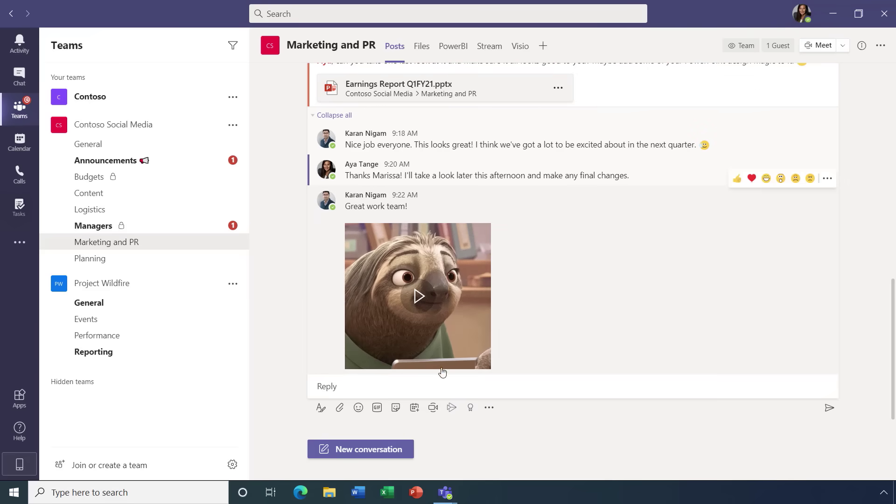
Post a reply that mentions Jeremy Chapman and asks him to review it later
click(385, 389)
text(@jer)
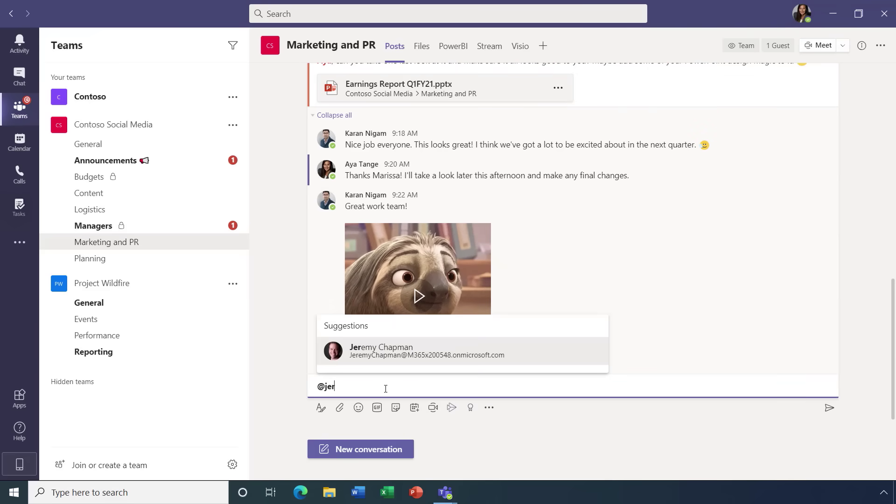
key(Return)
text(you review this)
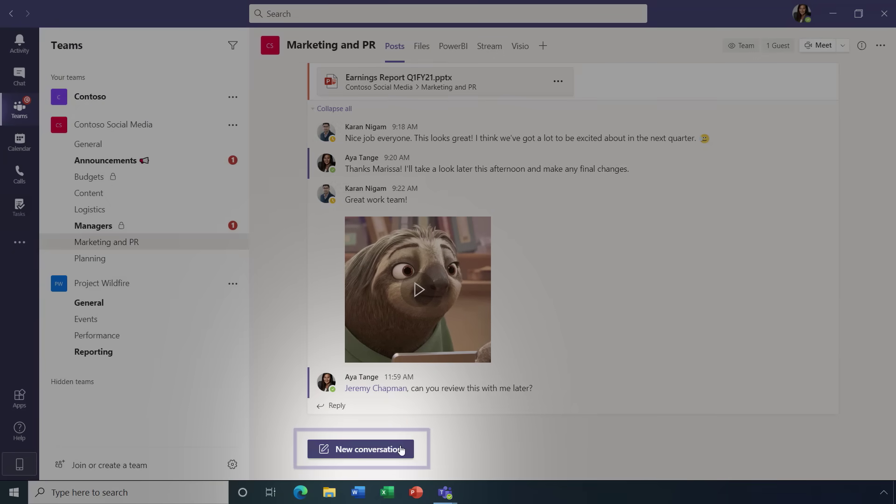
click(401, 451)
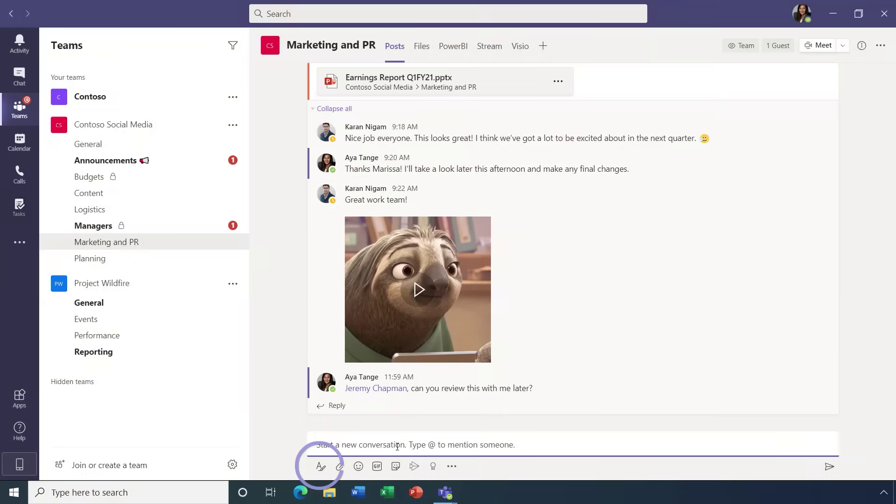
Expand the new post composer, enter the subject line, and view the post type options
click(324, 467)
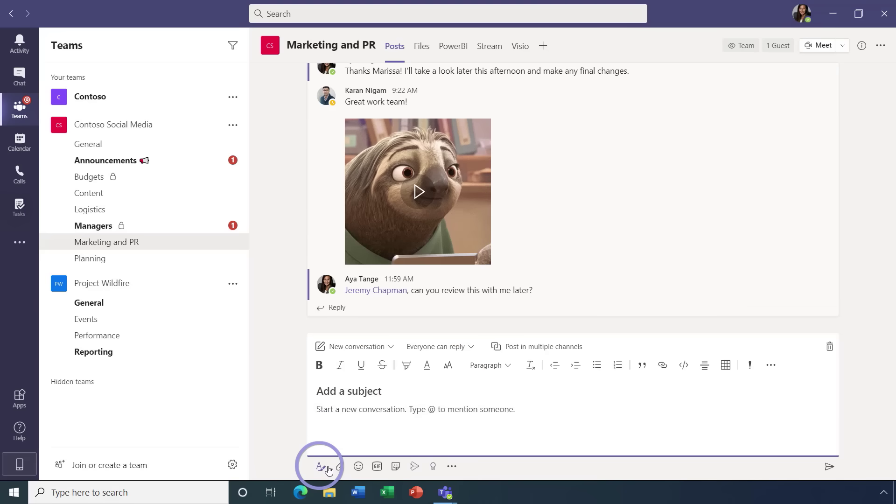
click(390, 394)
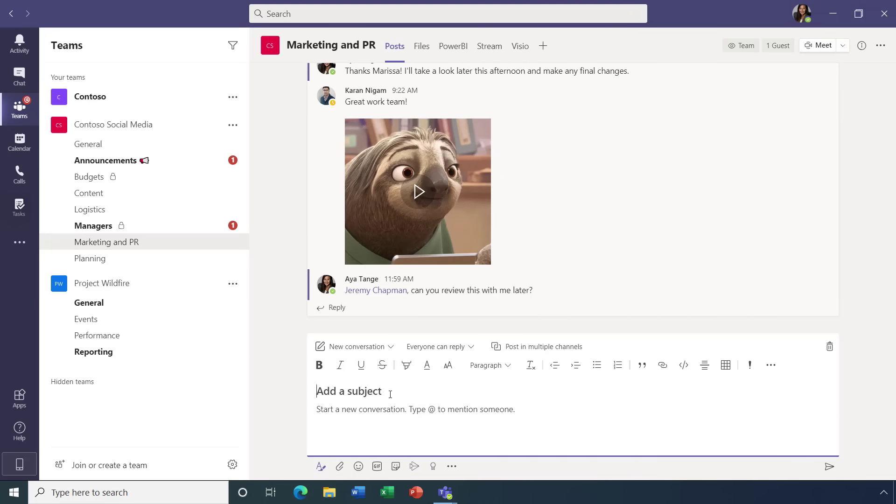
text(AI Video Her)
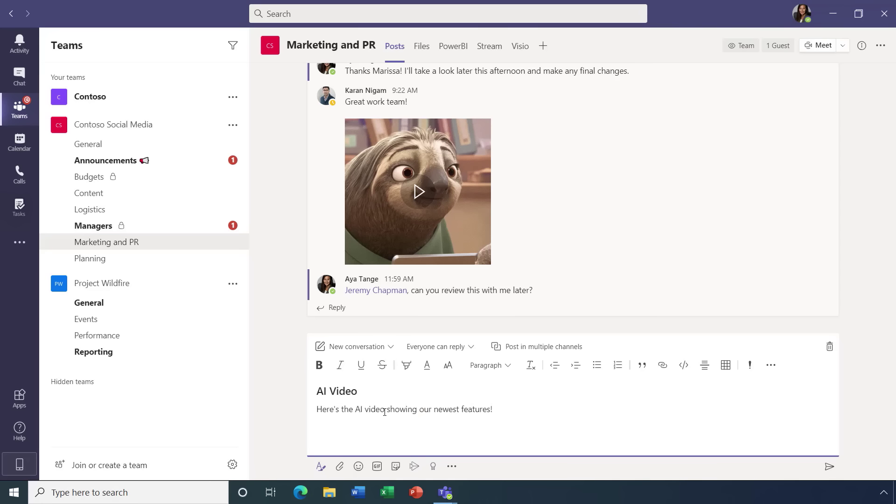
click(389, 348)
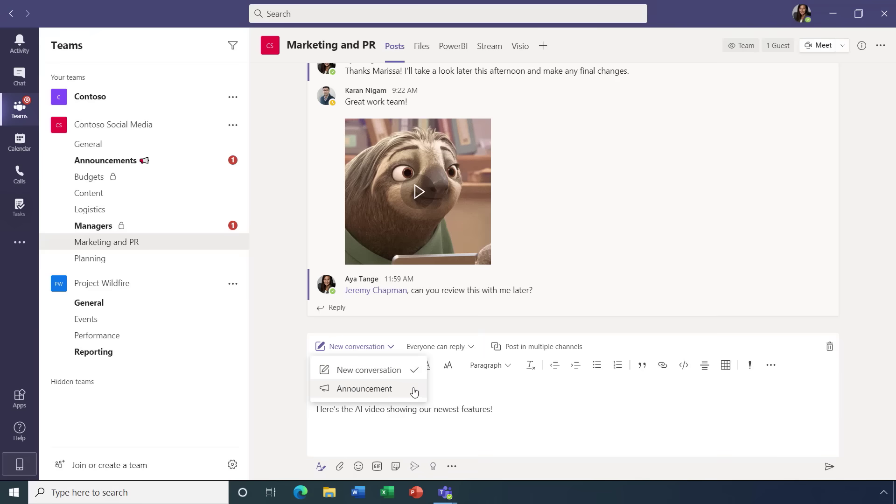
Post in multiple channels, adding Announcements under Contoso Social Media
click(578, 348)
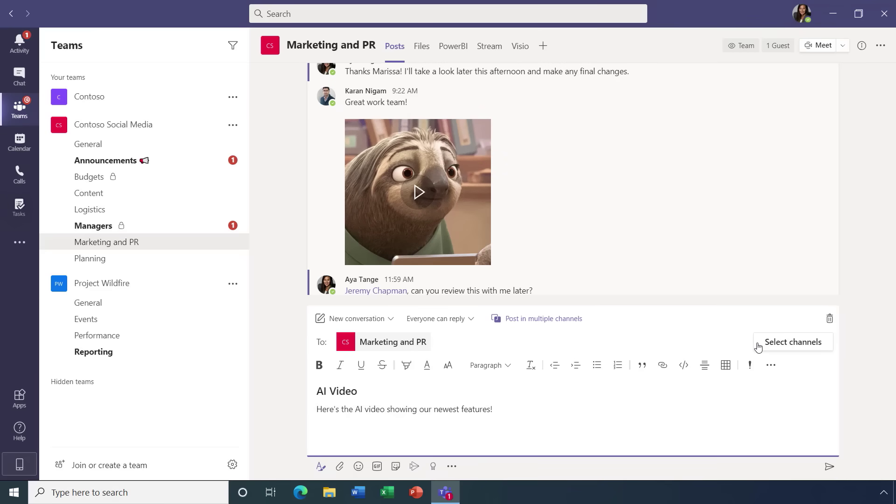
click(759, 348)
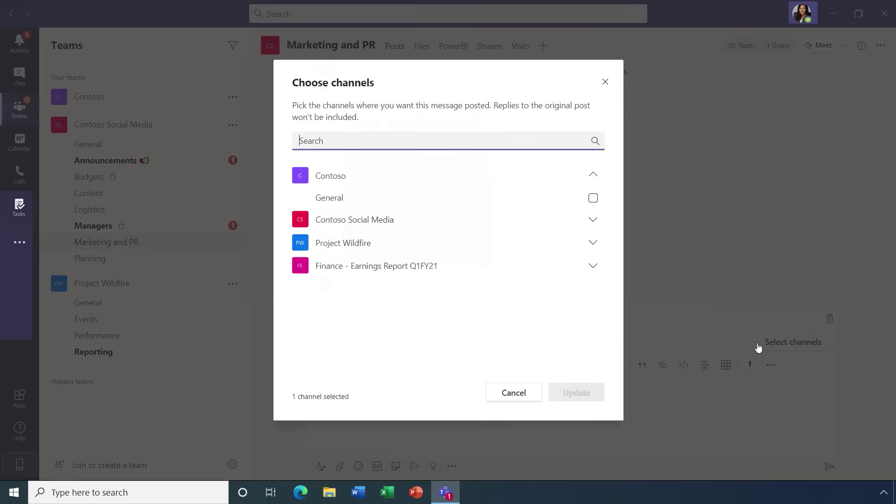
click(593, 219)
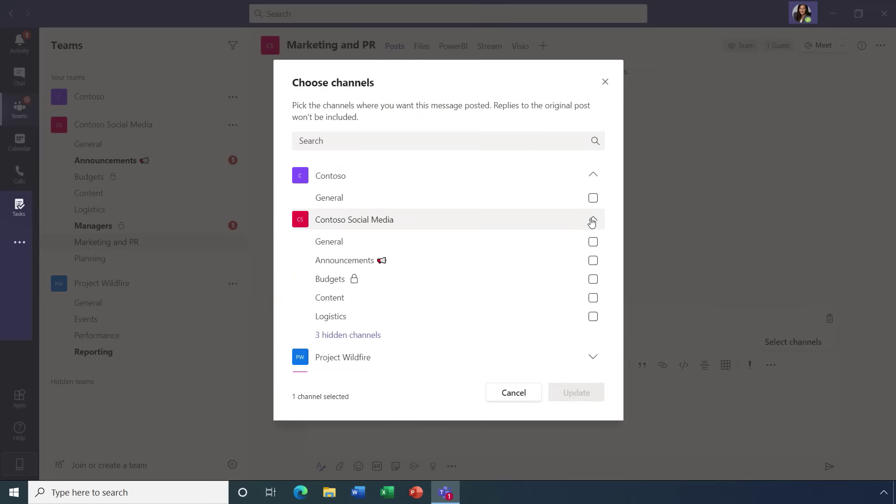
click(593, 260)
click(592, 398)
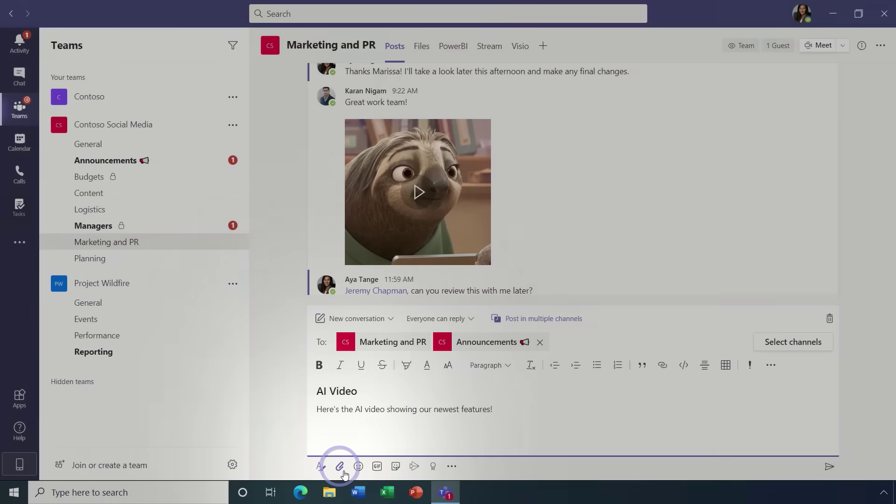
Upload AI Anthem.mp4 from the computer into the AI Video post and send it
click(341, 468)
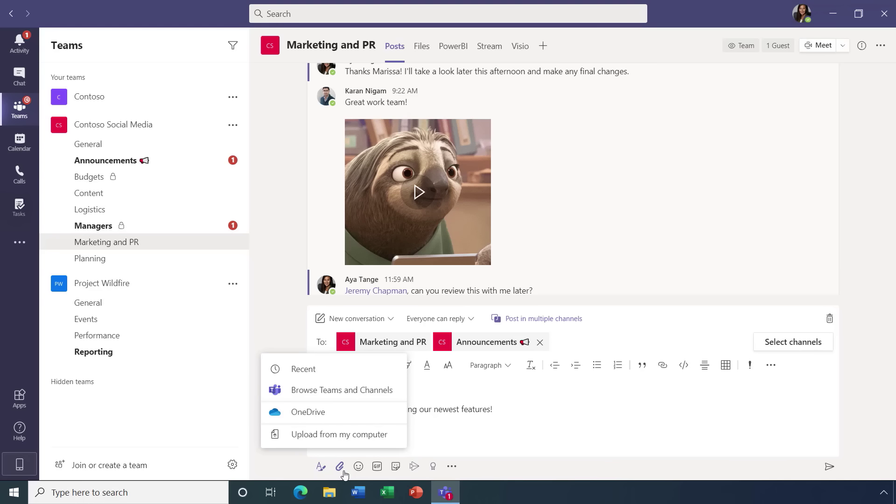
click(377, 437)
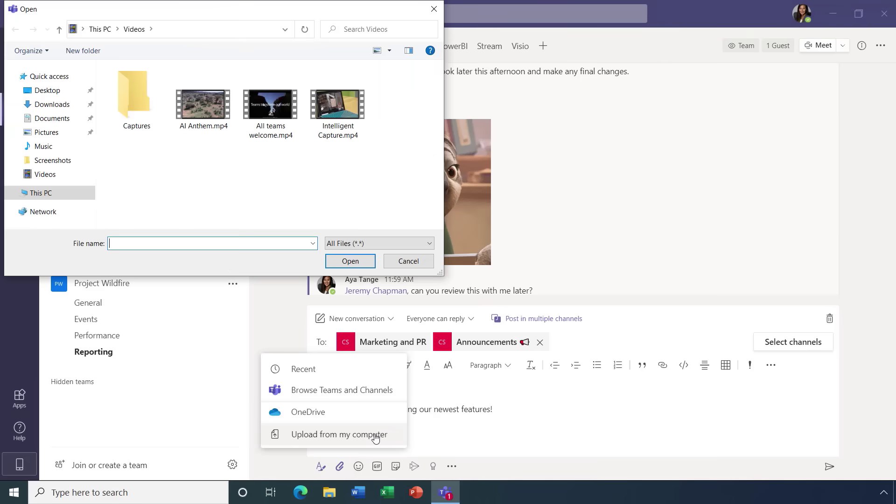
click(221, 120)
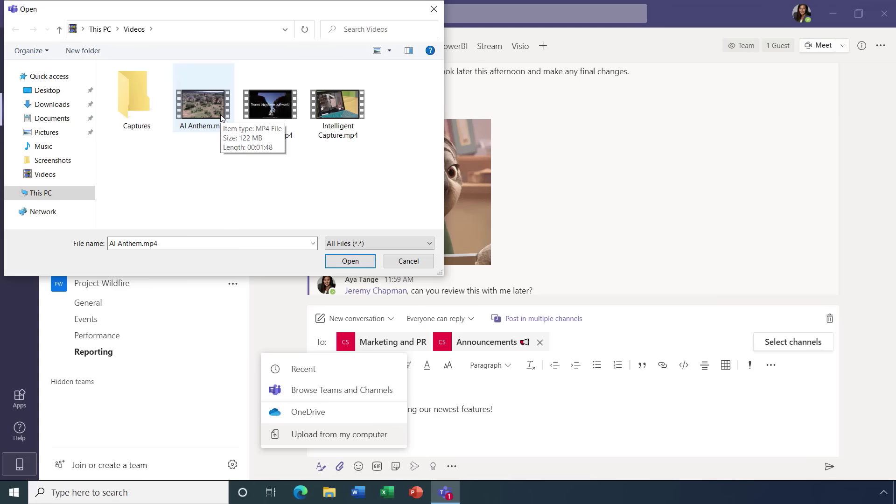
click(351, 259)
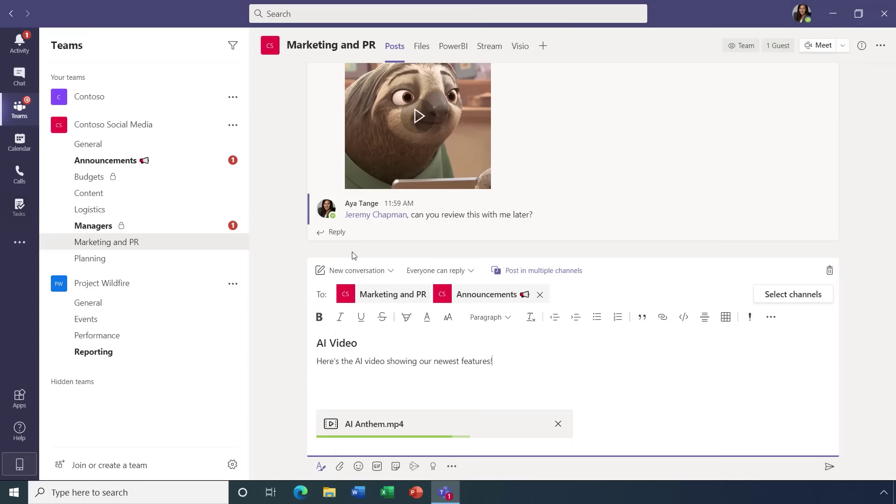
click(830, 468)
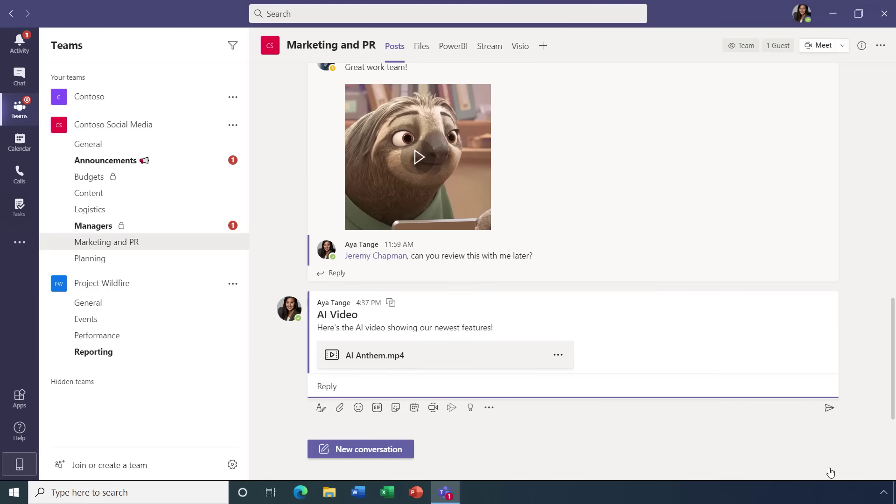
scroll(593, 196, up, 5)
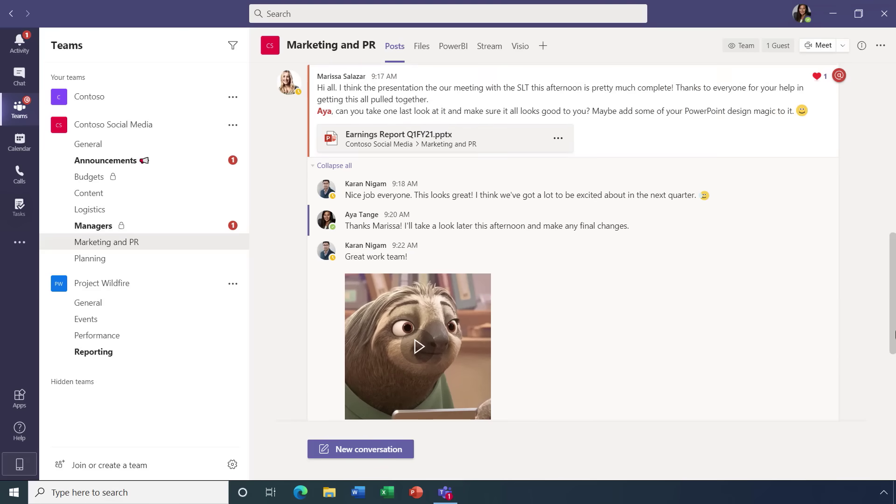
Open the Earnings Report Q1FY21.pptx attachment, then show the channel's Files tab
click(512, 149)
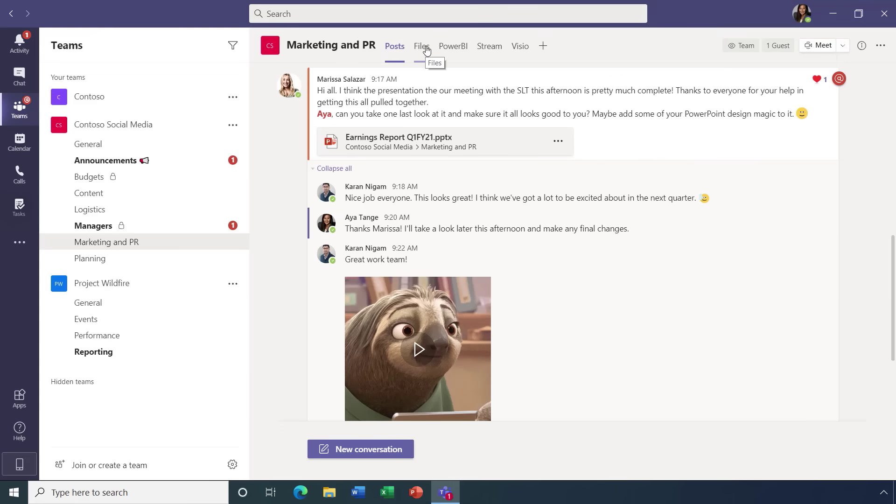
click(421, 48)
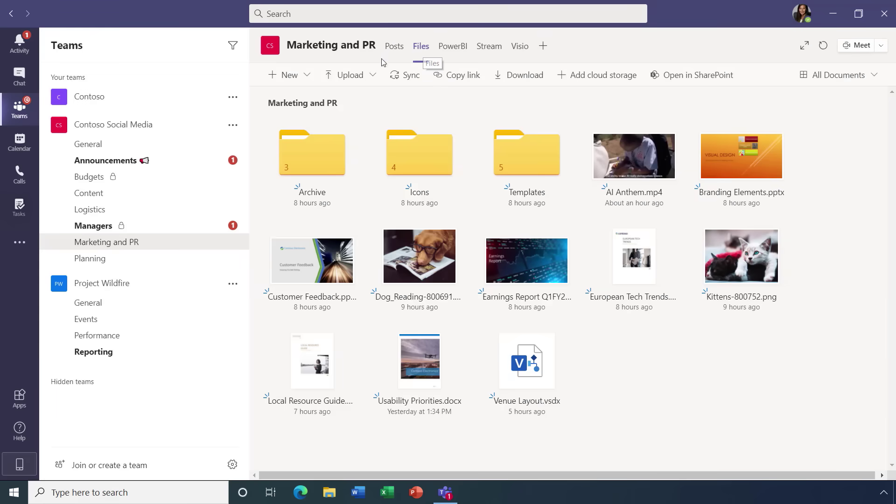
click(307, 77)
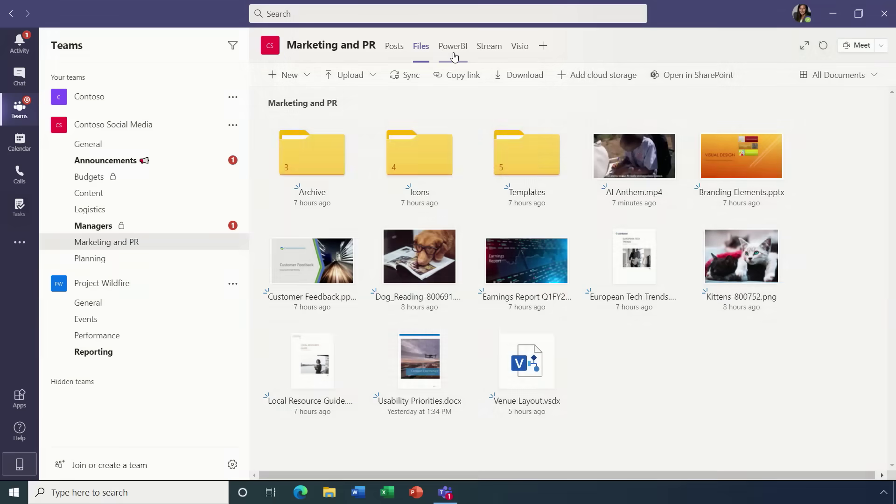
click(453, 55)
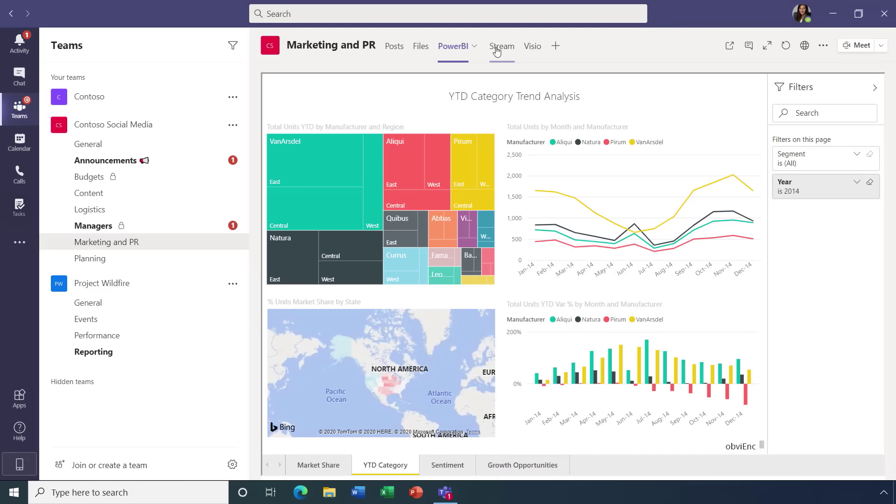
Open the + Add a tab app picker for the channel
click(555, 46)
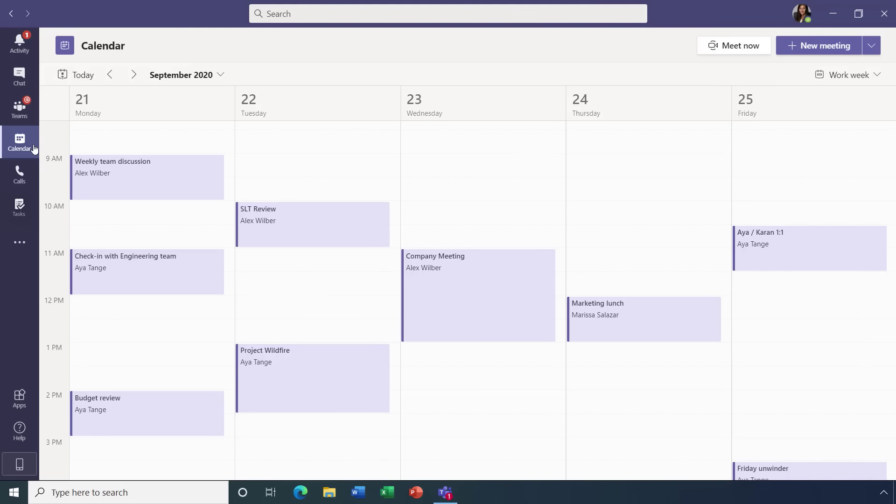
Start a new meeting and add the suggested colleague as a required attendee
click(835, 47)
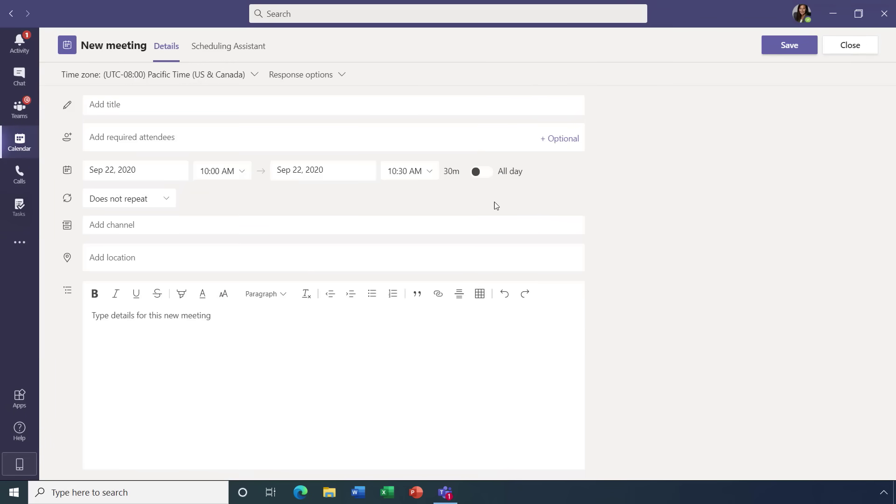
click(334, 230)
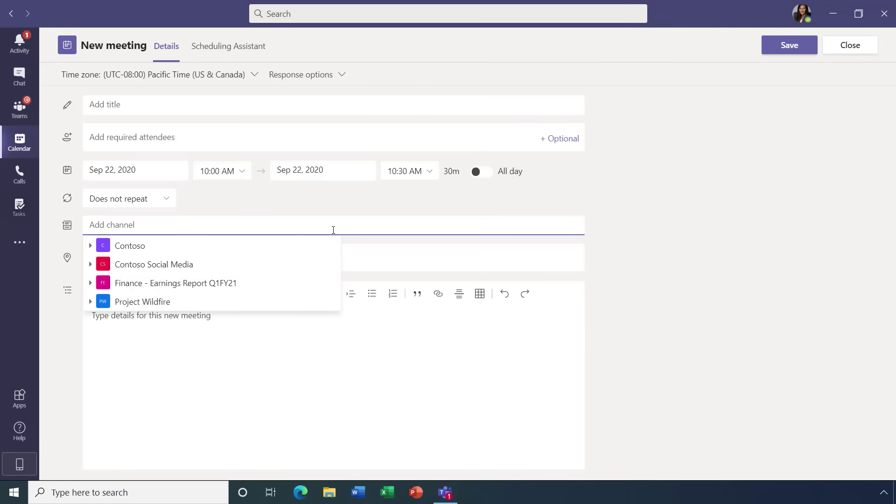
click(285, 144)
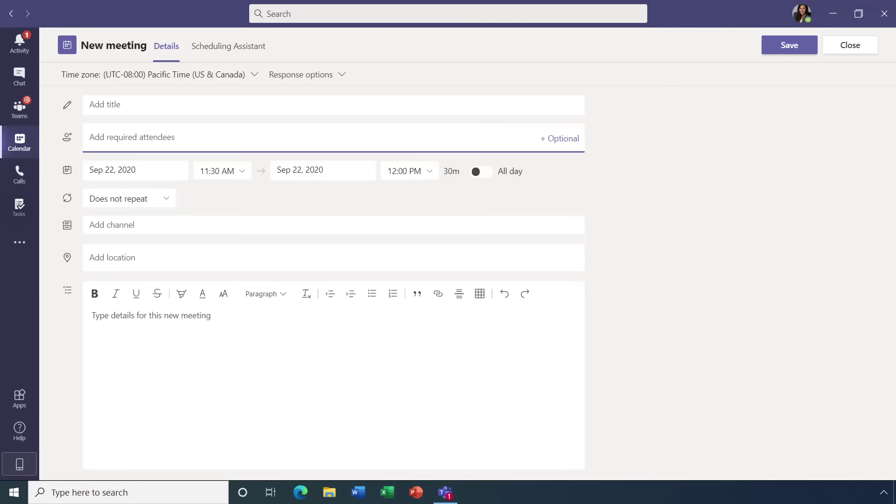
text(karan)
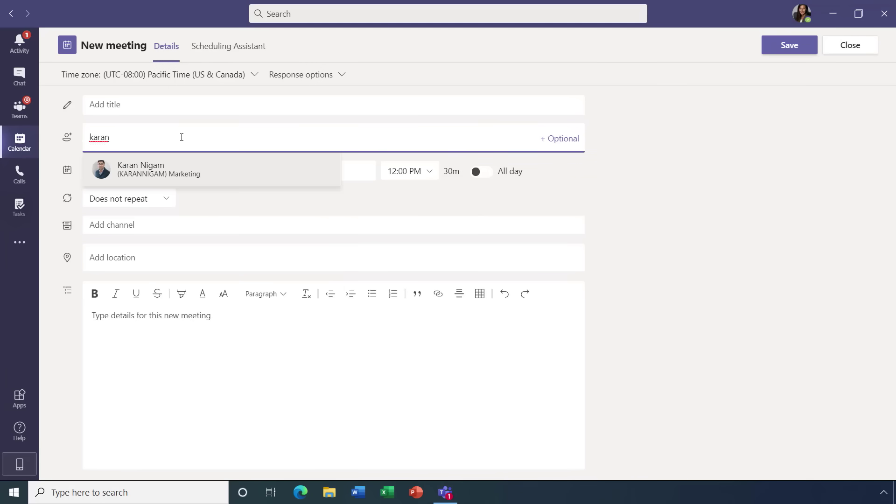
click(212, 172)
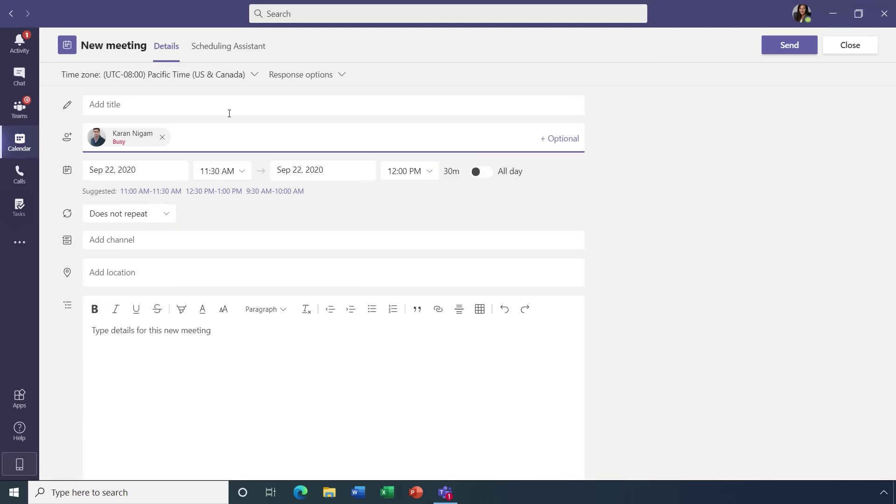
Move the meeting to 9:00–9:30 AM in Scheduling Assistant and send the invitation
click(260, 49)
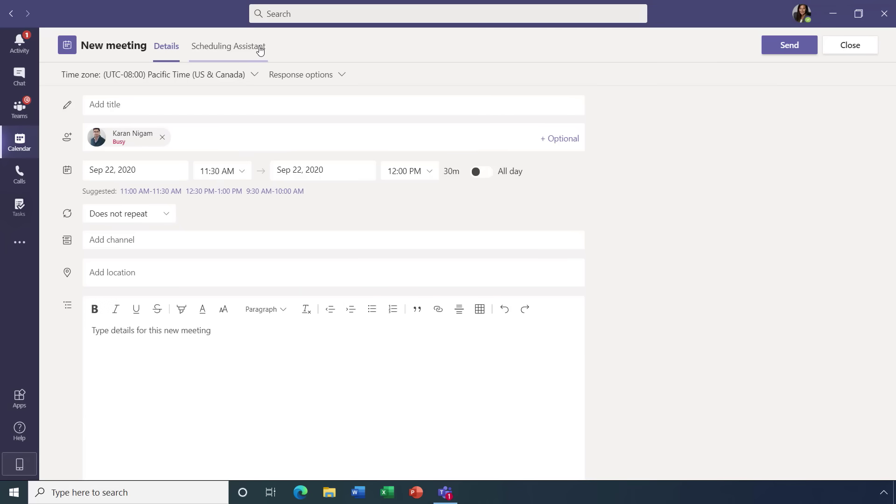
click(434, 275)
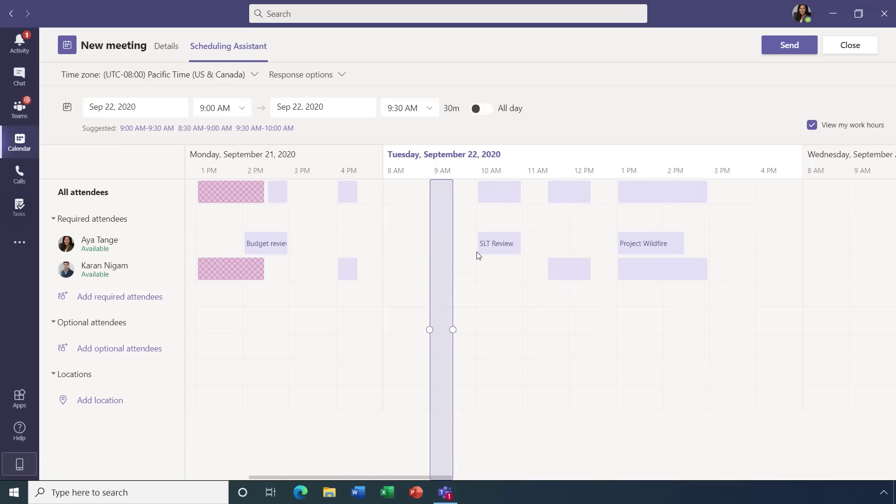
click(811, 51)
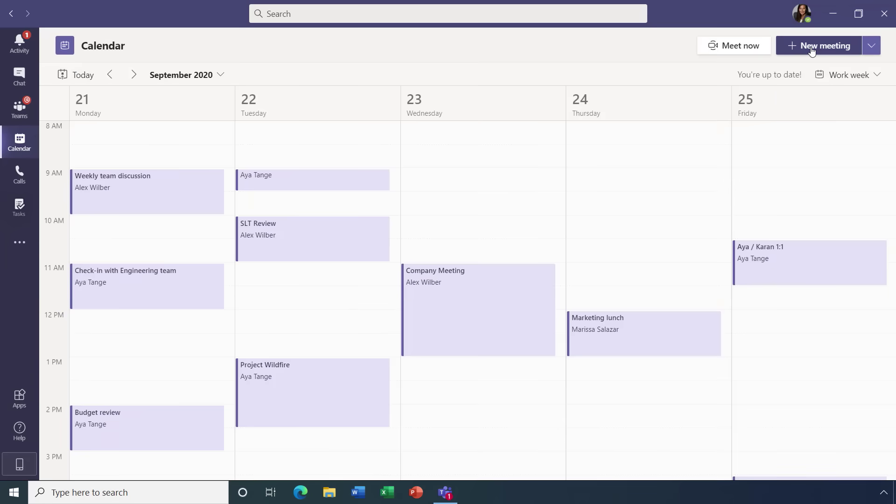
click(210, 182)
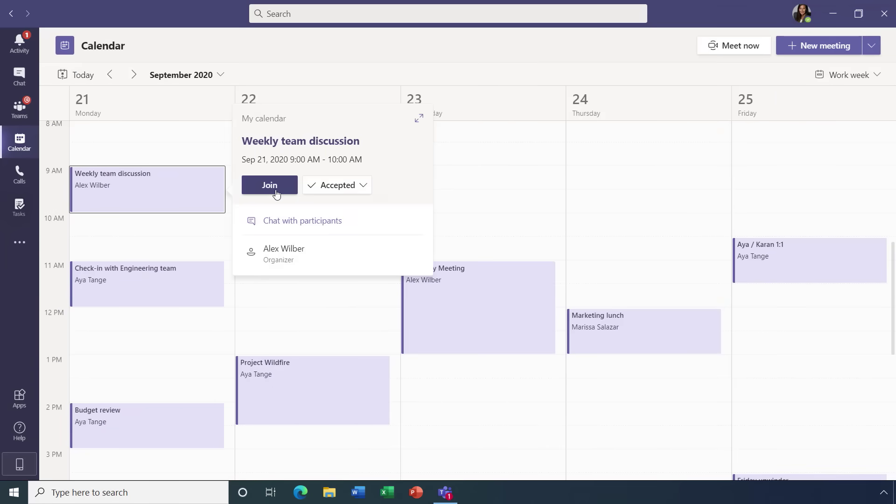
Join Weekly team discussion and apply the Mount Fuji cherry-blossom background in the preview
click(268, 184)
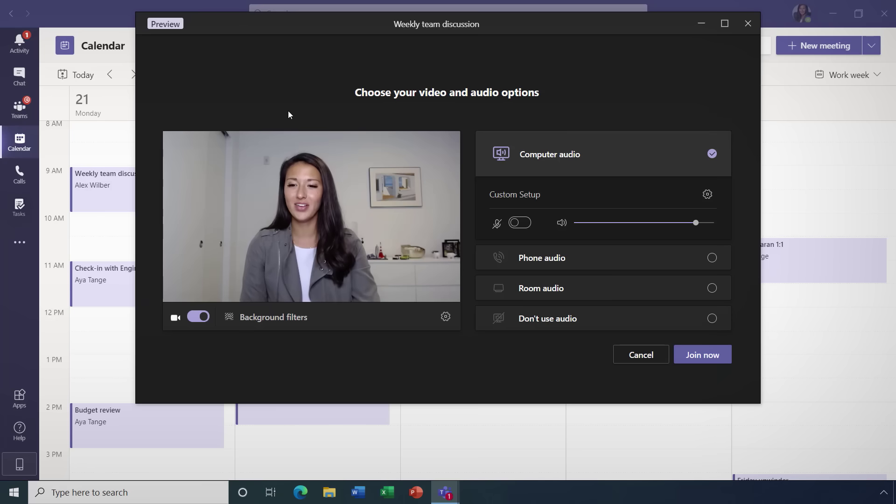
click(257, 318)
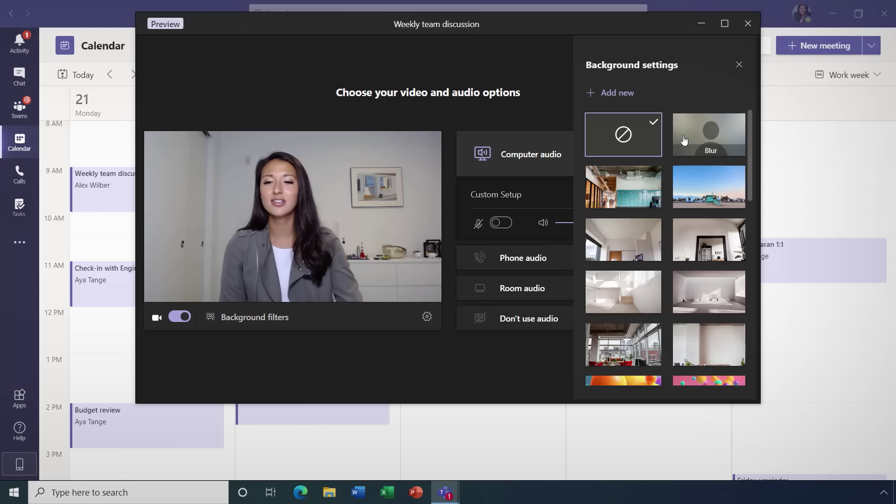
scroll(692, 242, down, 2)
scroll(697, 239, down, 2)
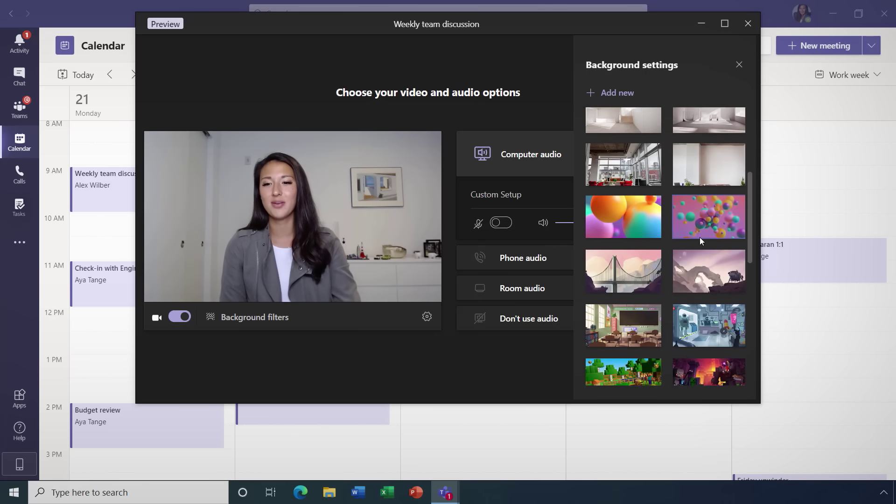
scroll(699, 238, down, 2)
scroll(700, 242, down, 2)
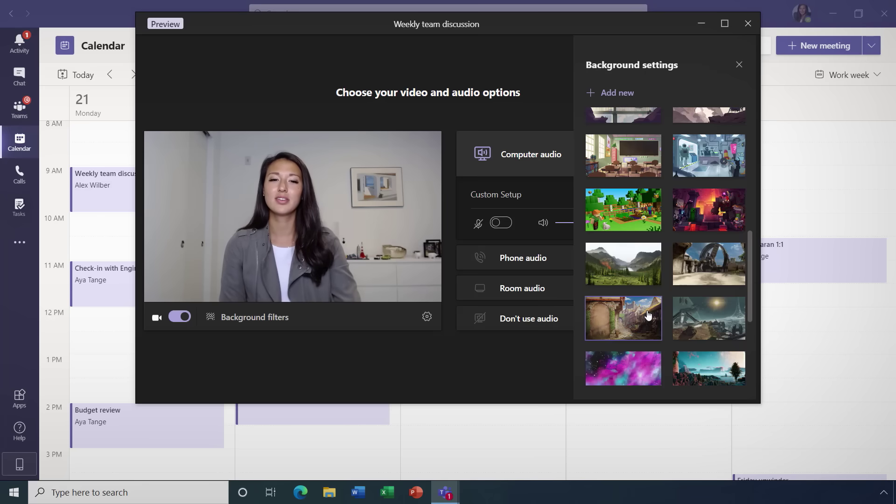
scroll(701, 280, down, 3)
click(706, 298)
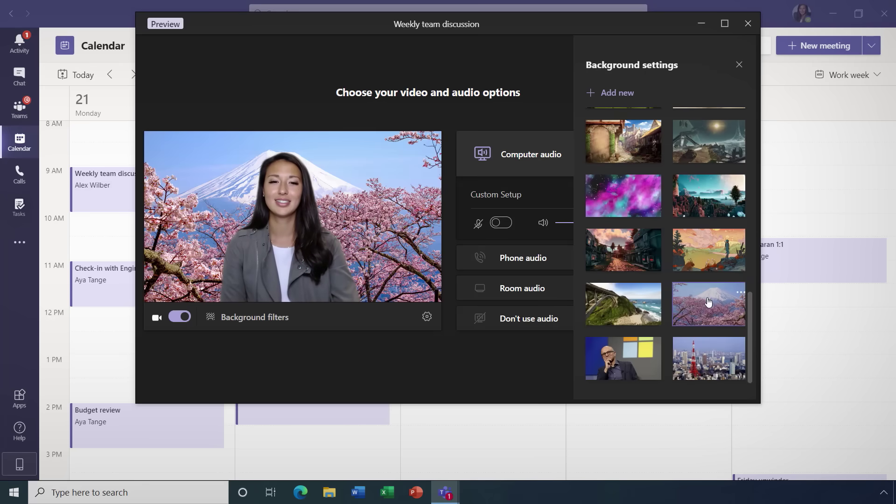
click(739, 65)
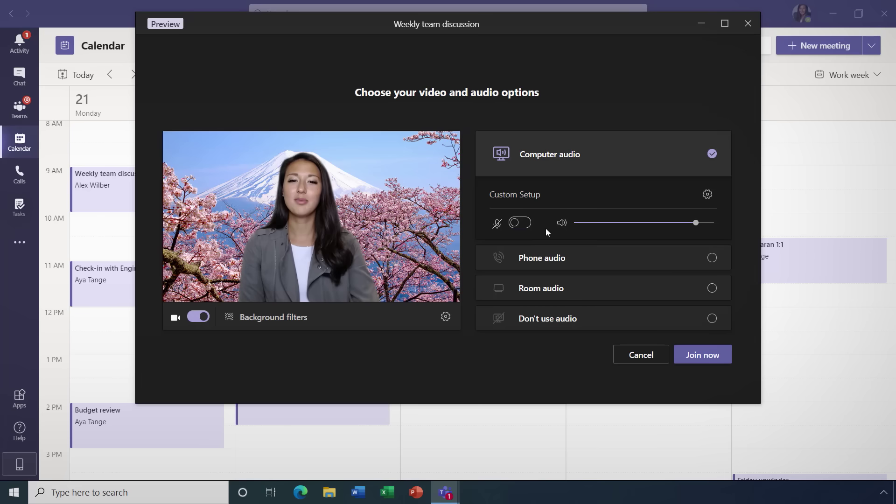
Join the meeting, present the New Products PowerPoint deck and advance to slide 2
click(530, 225)
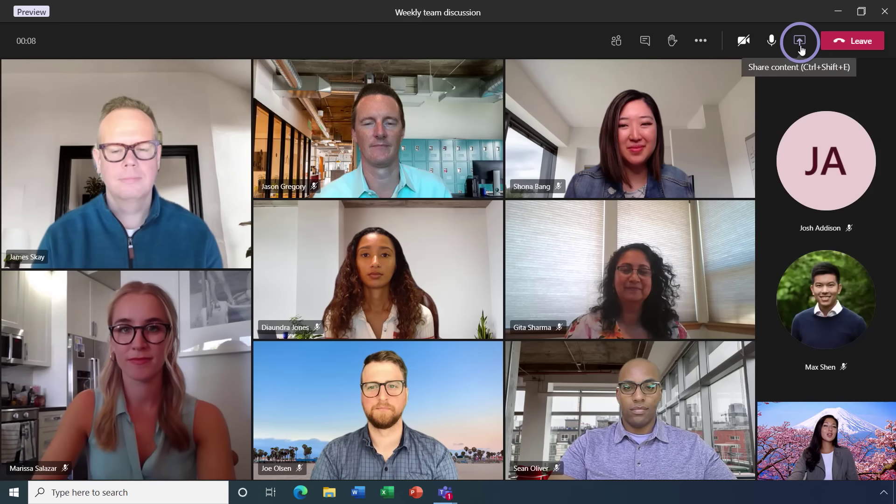
click(800, 42)
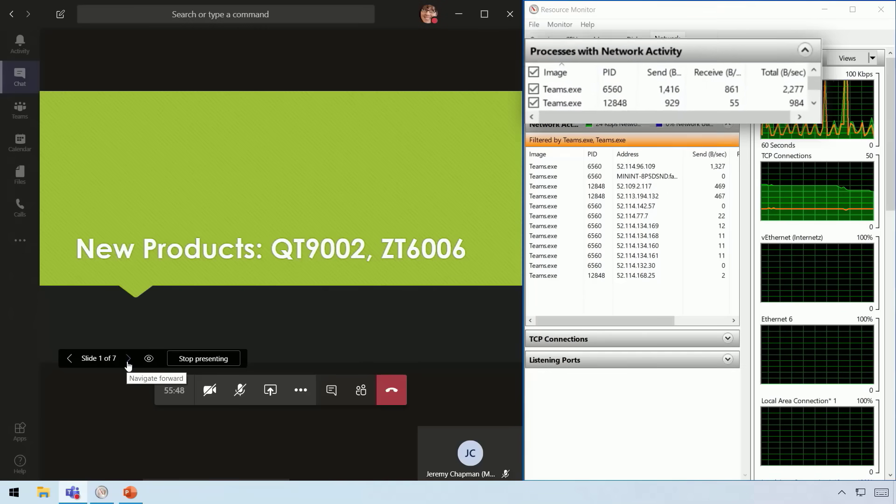
click(128, 358)
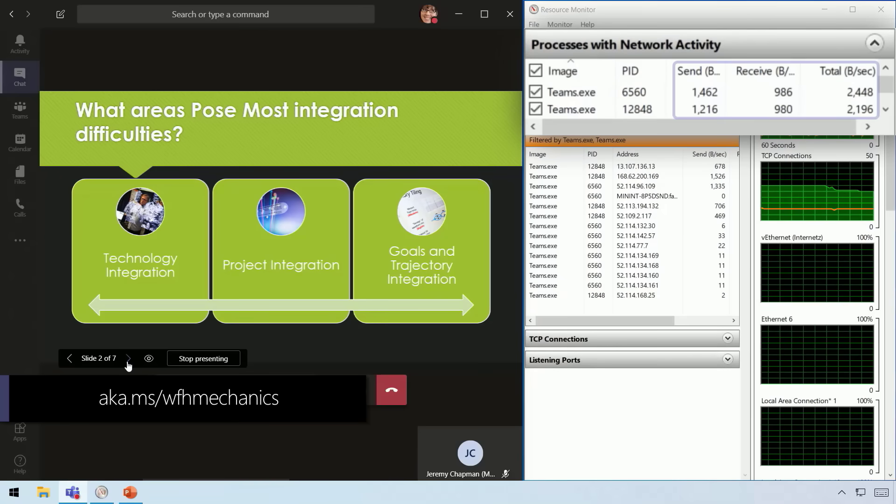
Advance the shared presentation to slide 3 with the presenter forward arrow
click(127, 363)
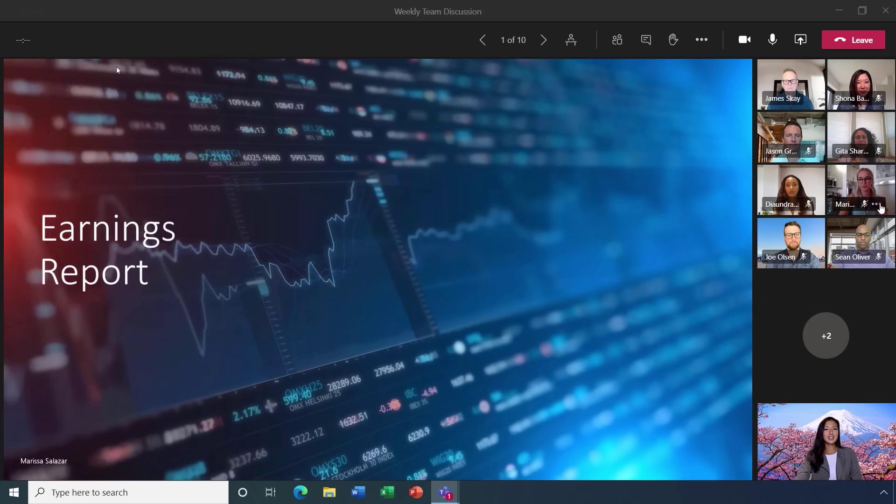
Pin two participants' video tiles to the stage using each tile's options menu
click(876, 203)
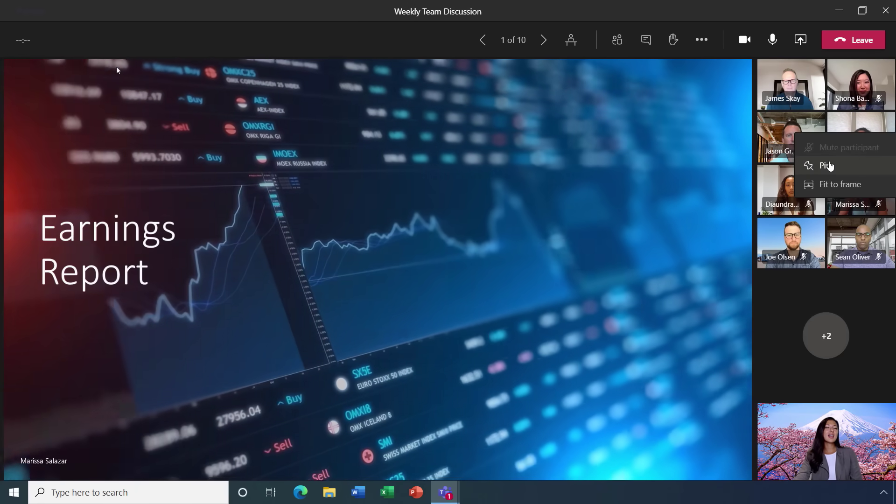
click(826, 166)
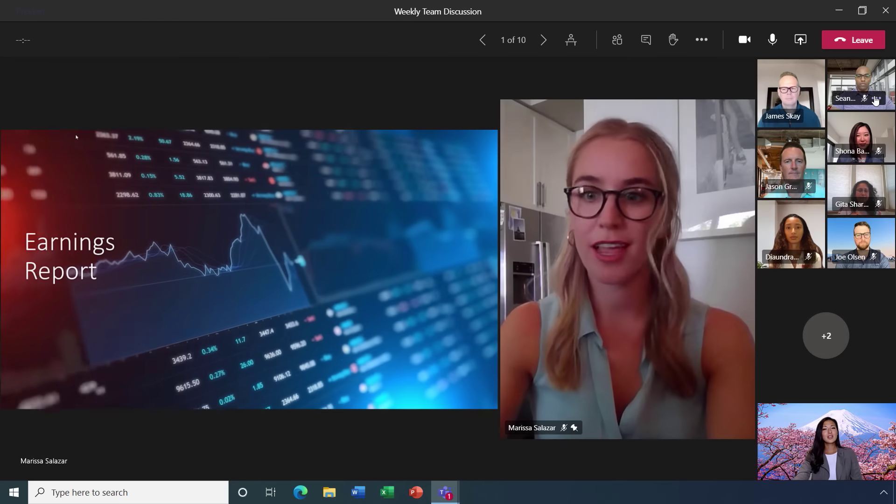
click(876, 99)
click(830, 62)
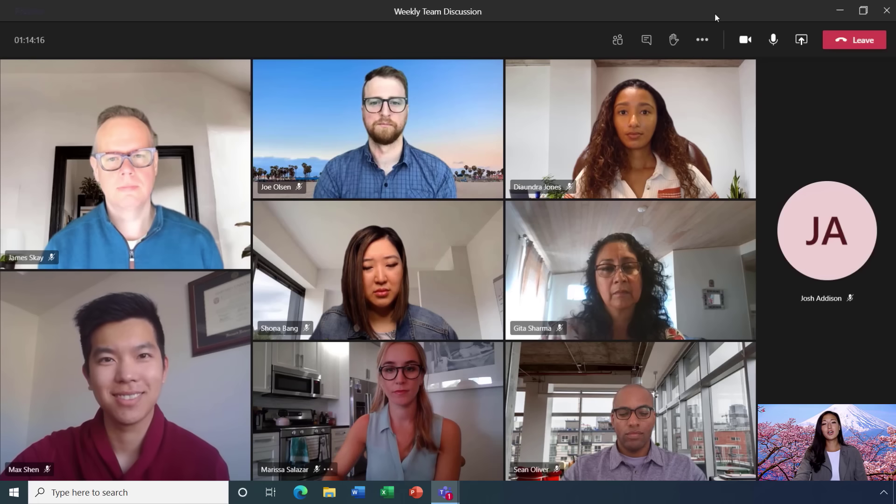
Choose the Large gallery layout from the meeting's More actions menu
click(702, 40)
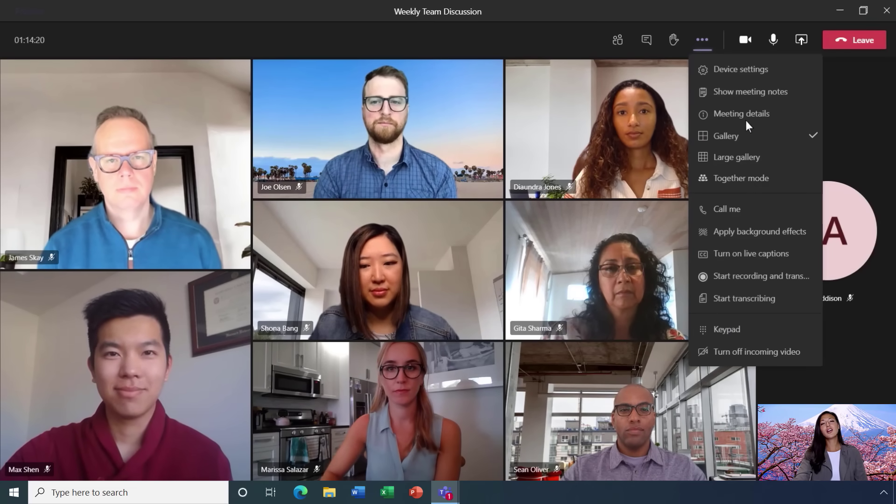
click(764, 154)
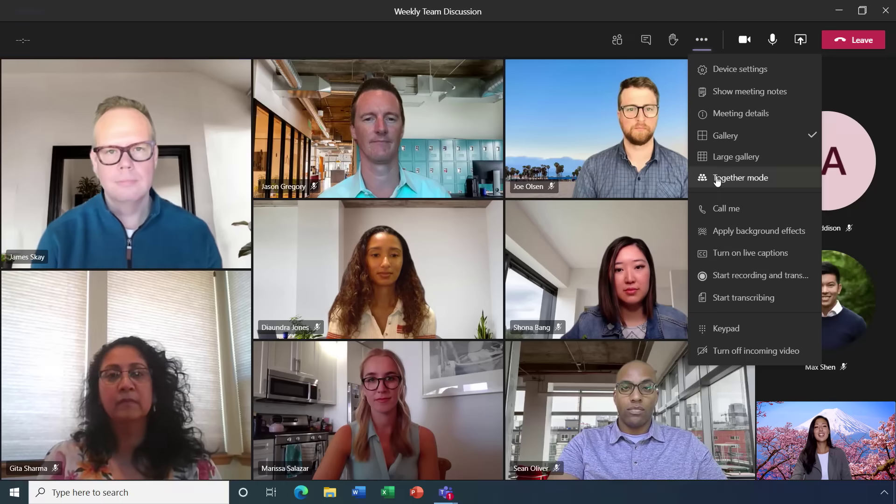
Select Together mode from the meeting's More actions menu
click(719, 177)
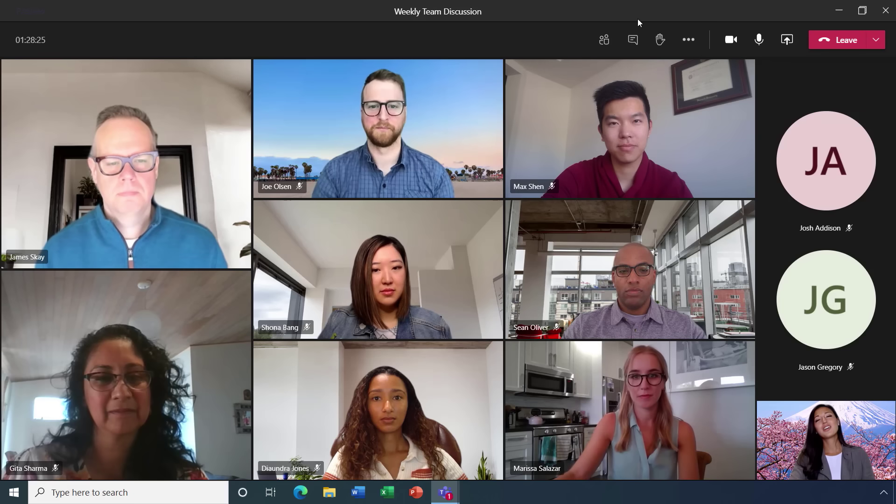
Turn on live captions from the meeting's More actions menu
click(684, 44)
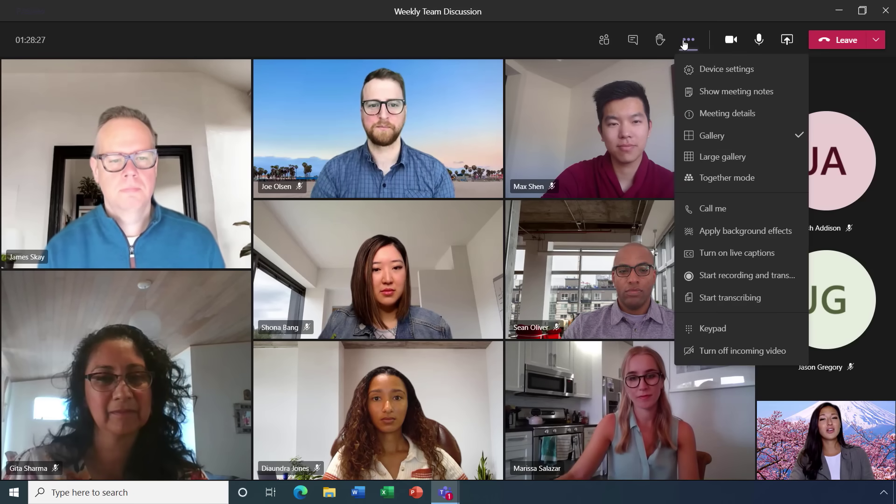
click(726, 259)
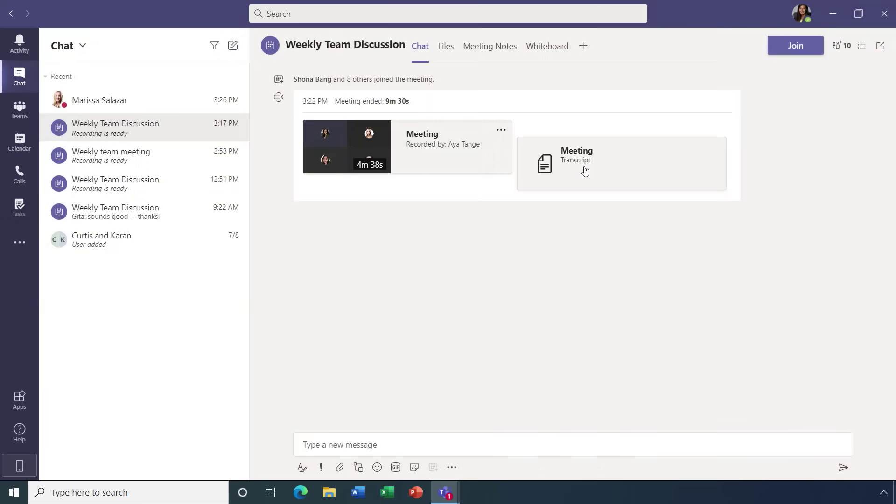
Review the Meeting Transcript from the chat card, then go to the Calls page
click(571, 174)
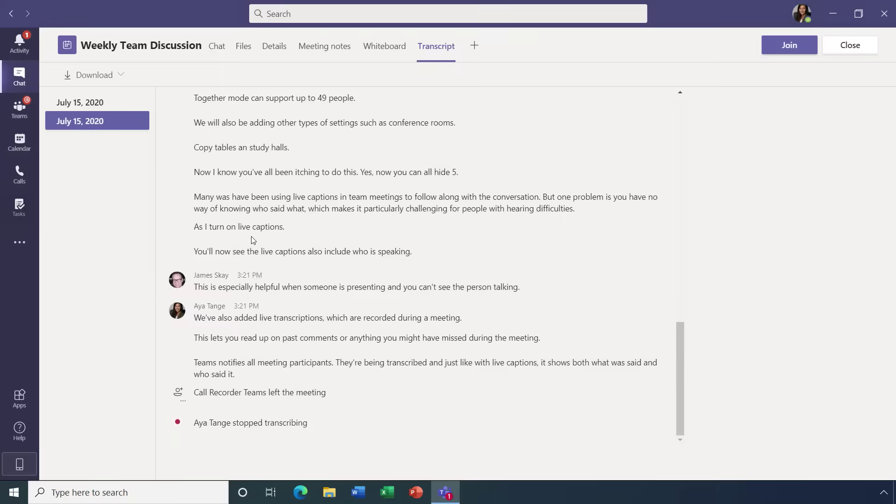
click(31, 180)
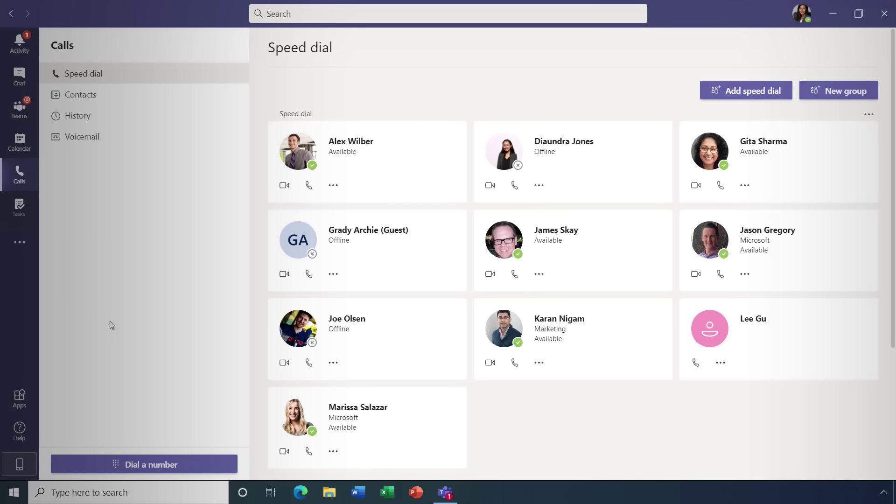
Bring up the dial pad with the Calls page's Dial a number button
click(189, 465)
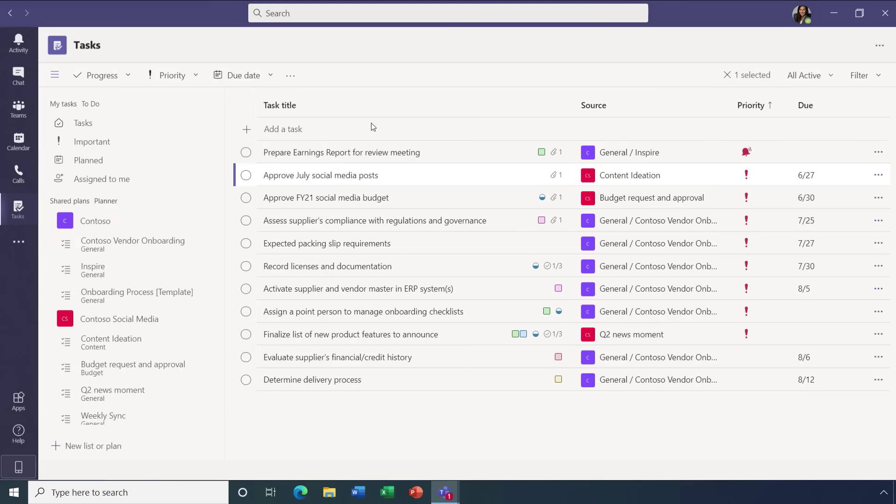
Open the Earnings Report task's details and set its progress to Completed
click(348, 152)
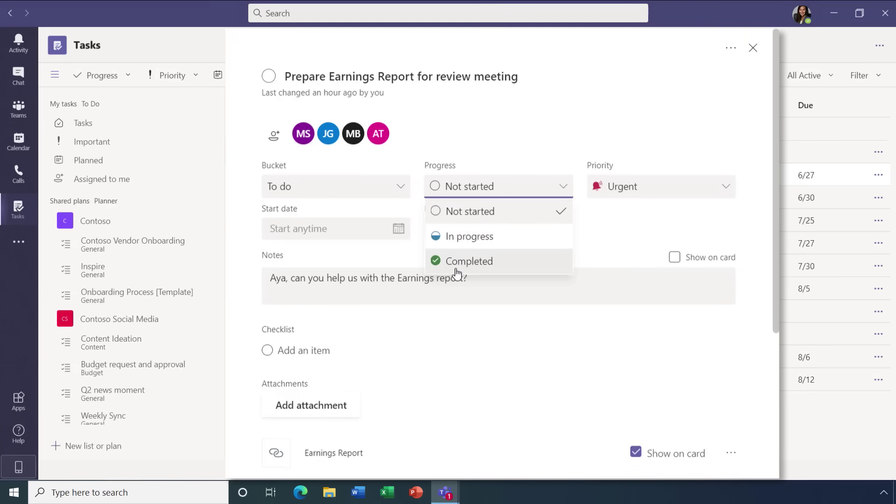
click(457, 263)
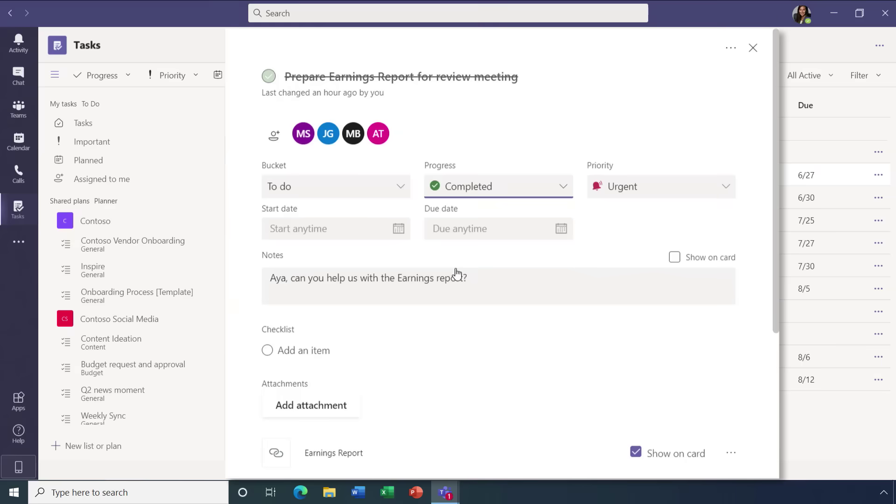